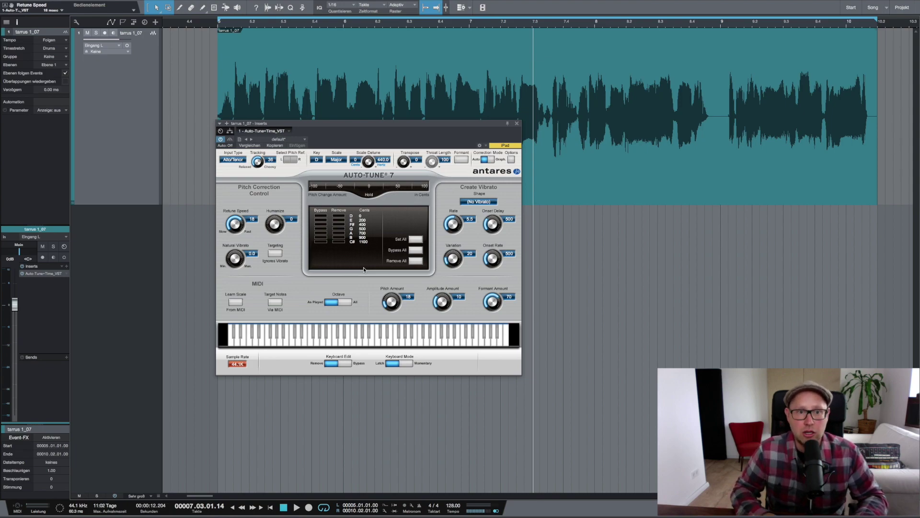
pyautogui.click(216, 24)
pyautogui.press('space')
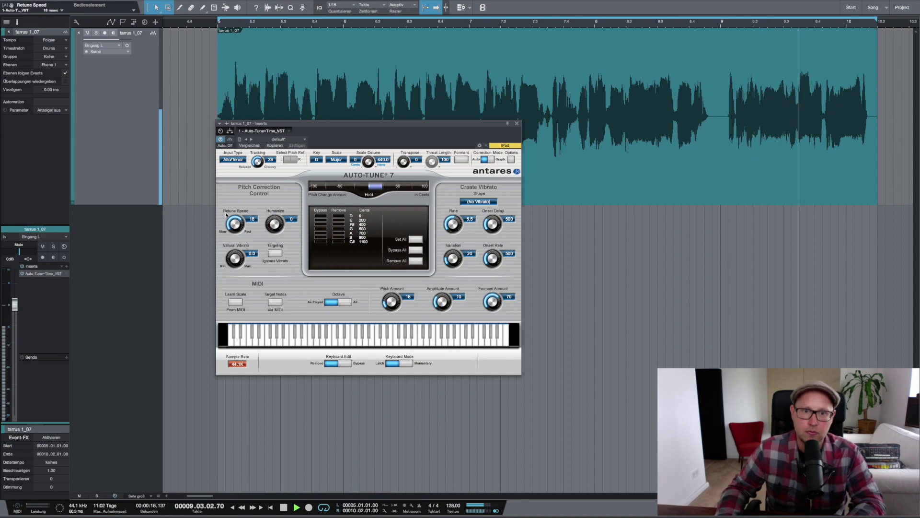
pyautogui.press('space')
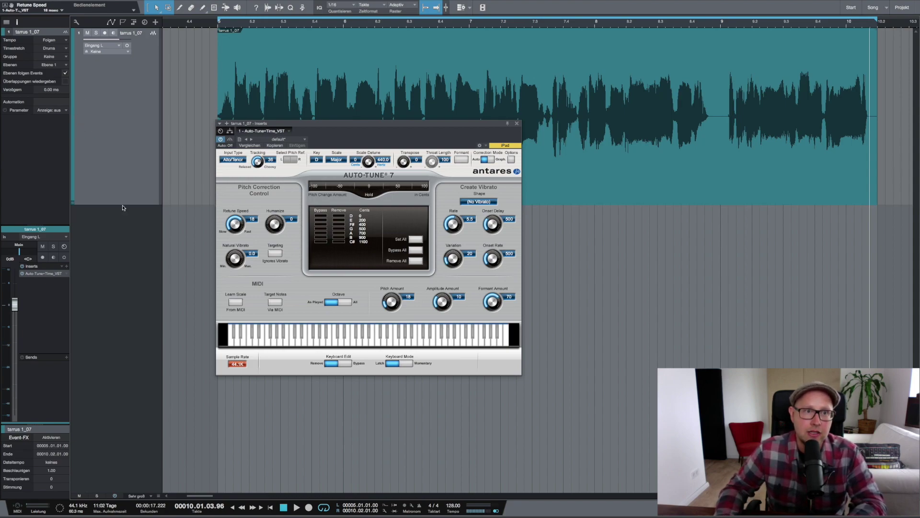
# Duplicate the vocal track and remove the Auto-Tune insert from the copy
pyautogui.rightClick(118, 133)
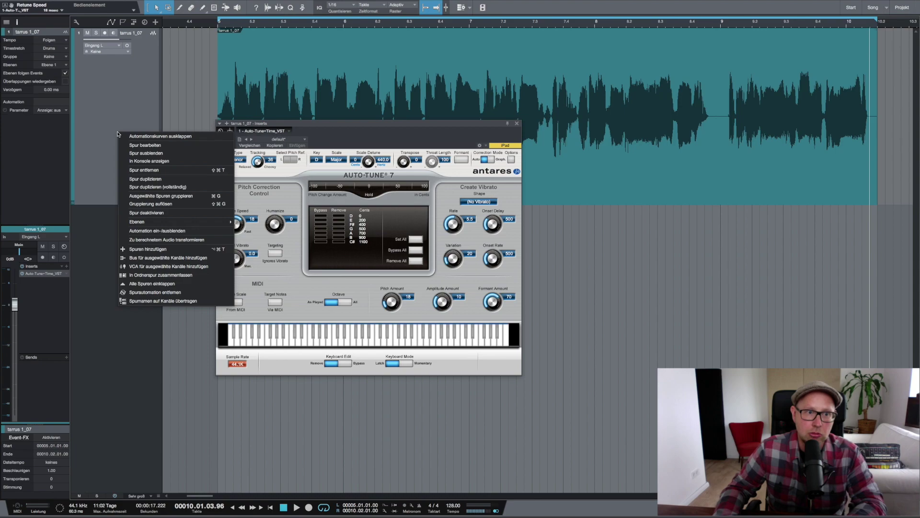
pyautogui.click(182, 180)
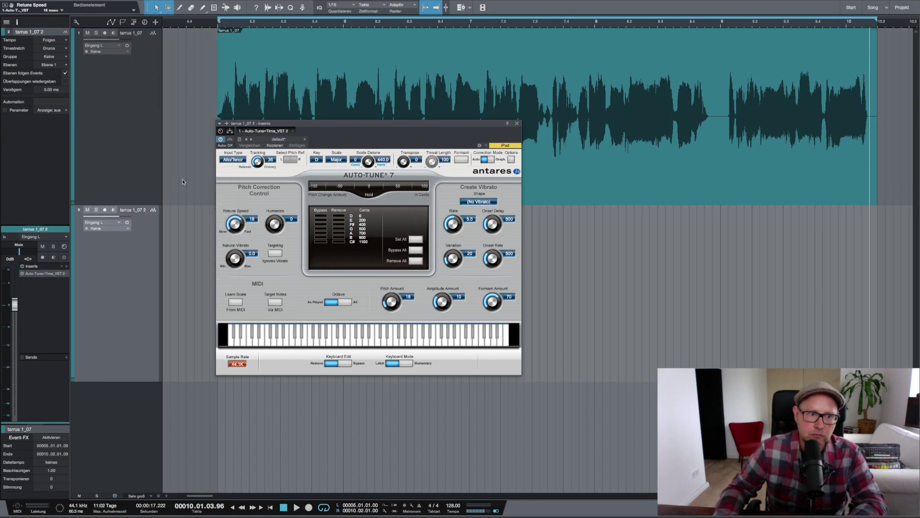
pyautogui.rightClick(67, 275)
pyautogui.click(103, 361)
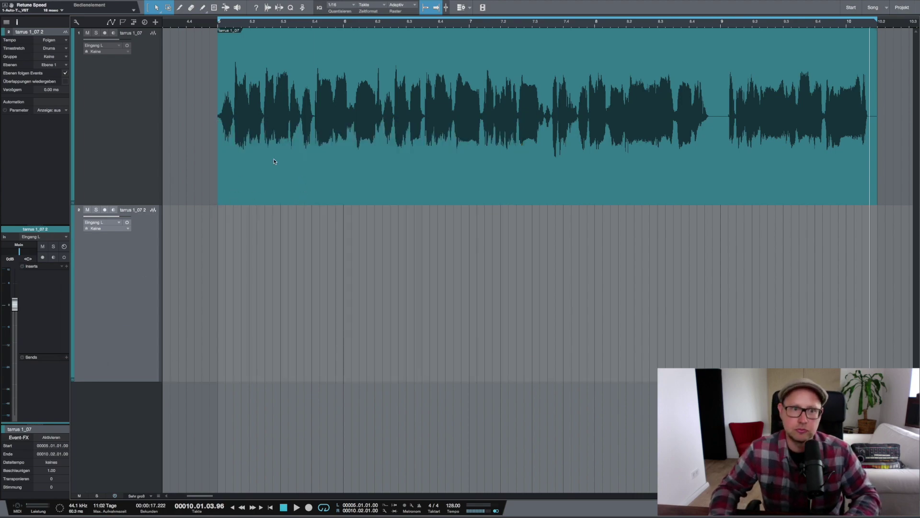
# Copy the vocal event onto the new track 2, mute the original track and stop playback
pyautogui.moveTo(271, 167); pyautogui.dragTo(272, 209)
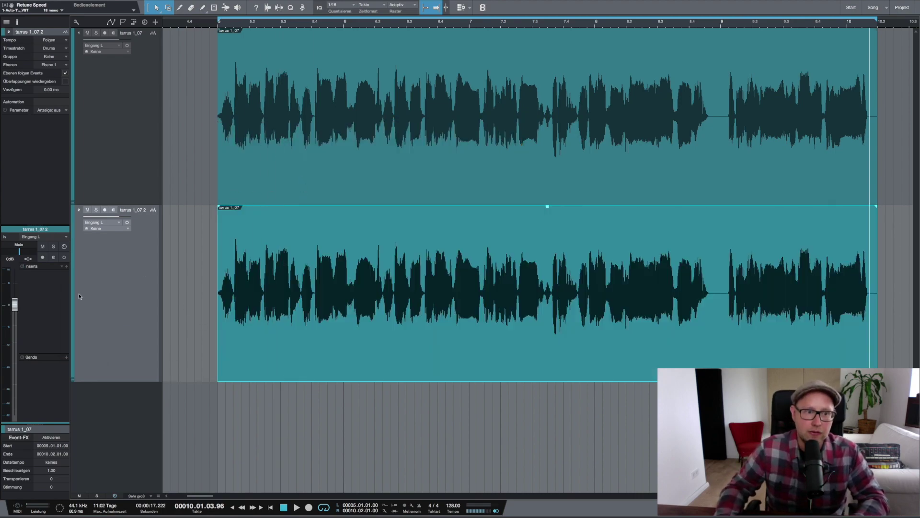
pyautogui.click(87, 33)
pyautogui.press('space')
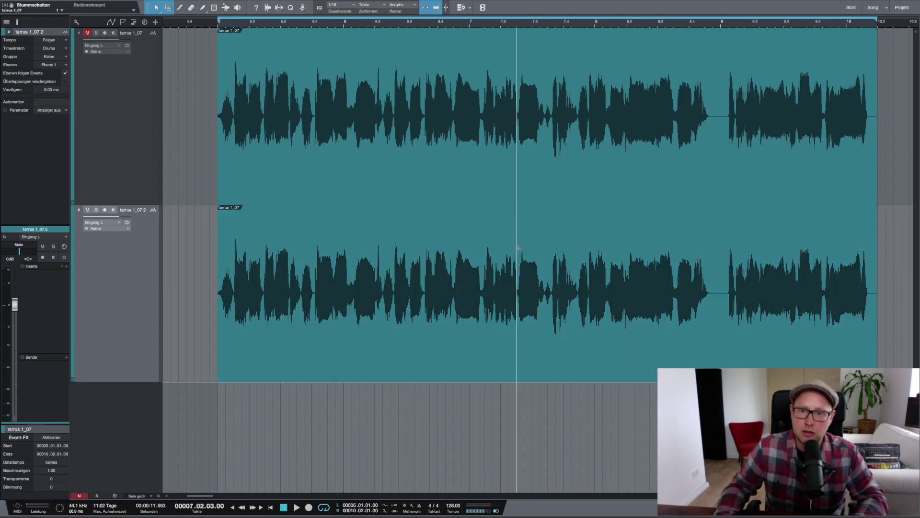
pyautogui.rightClick(486, 336)
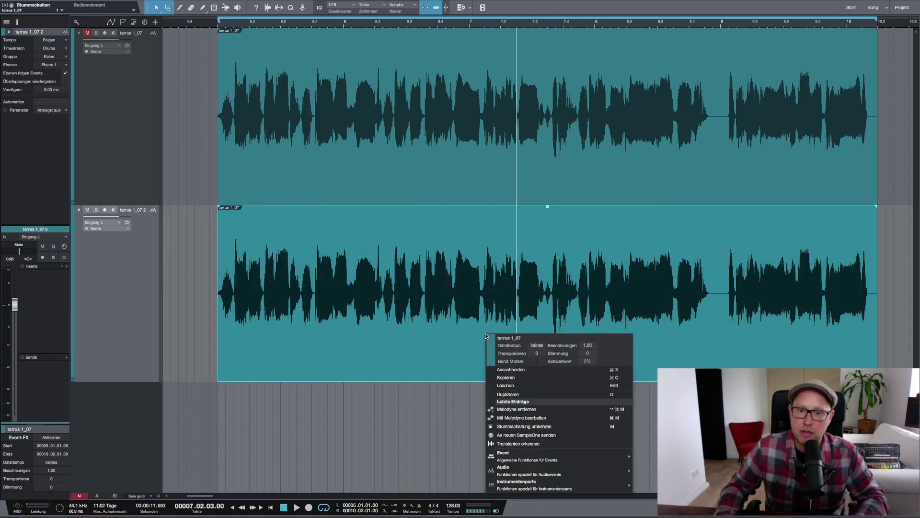
pyautogui.click(564, 412)
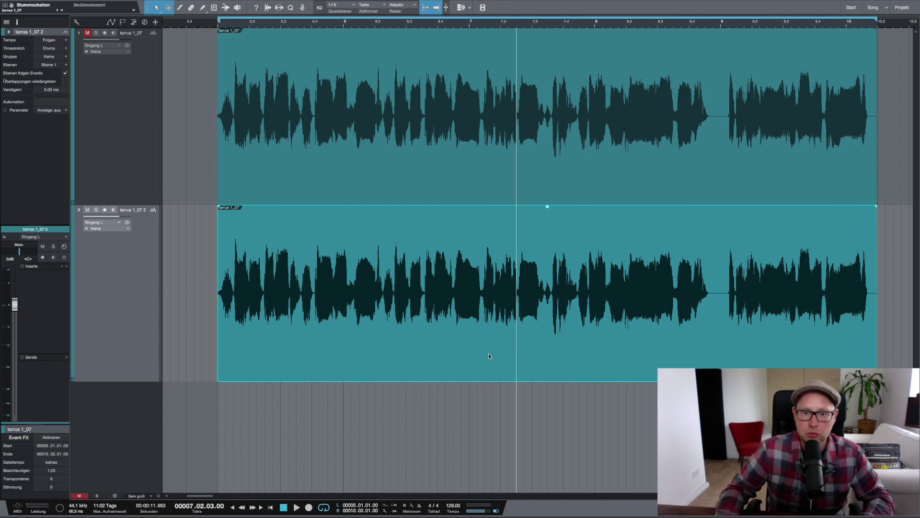
# Open the copied vocal event with Melodyne, enlarge the editor and scroll to its note blobs
pyautogui.rightClick(484, 354)
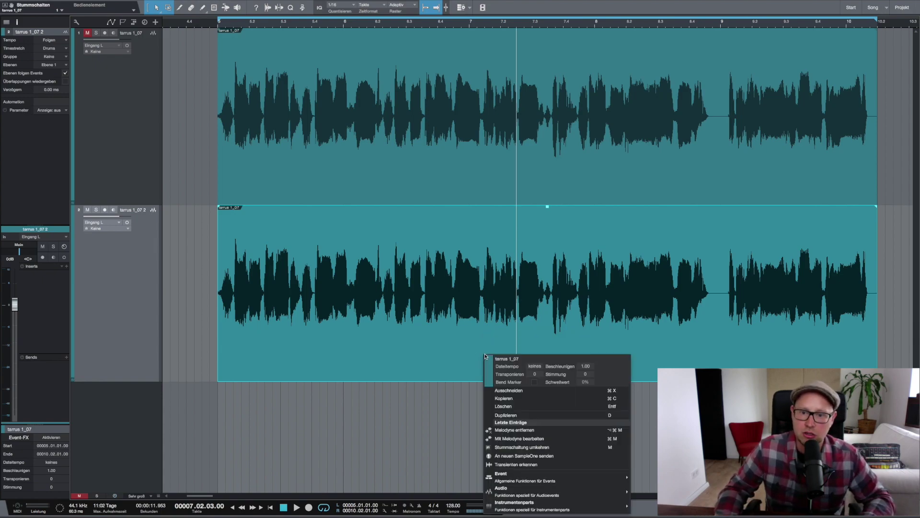
pyautogui.click(556, 441)
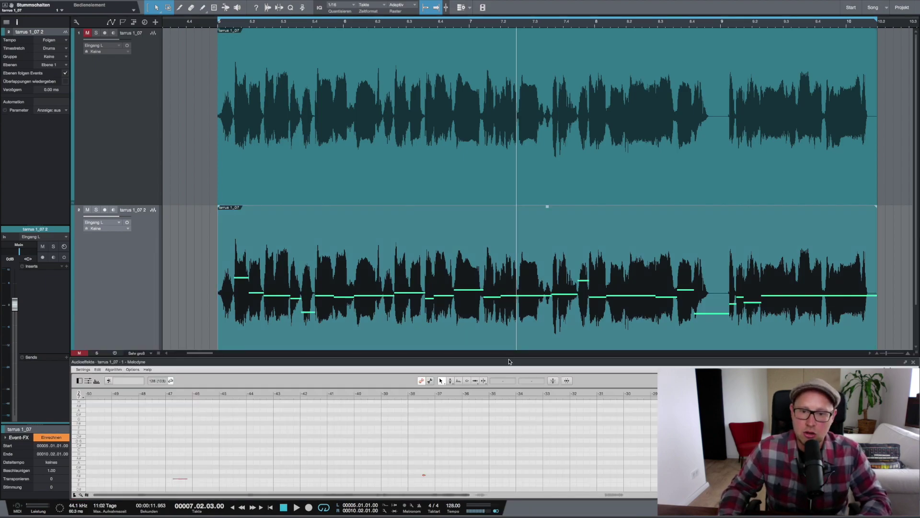
pyautogui.moveTo(509, 357); pyautogui.dragTo(520, 132)
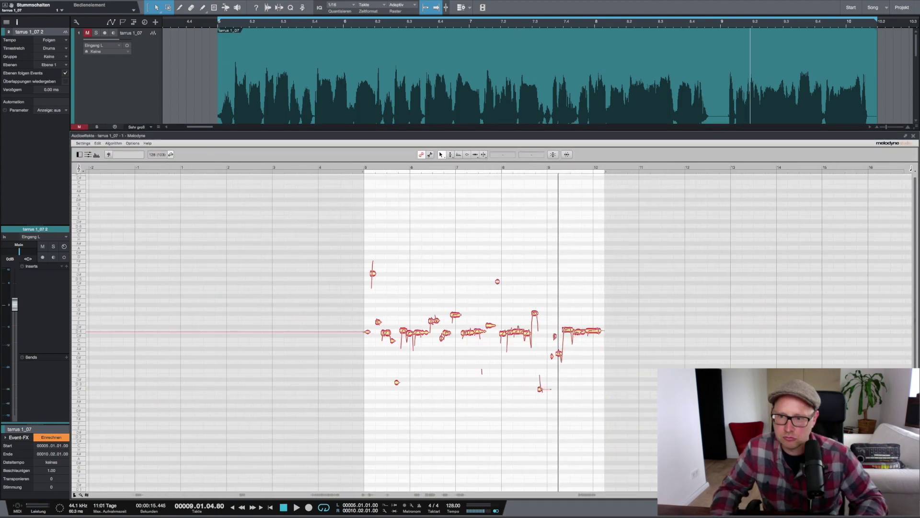
pyautogui.hscroll(-10, 654, 463)
pyautogui.hscroll(8, 654, 463)
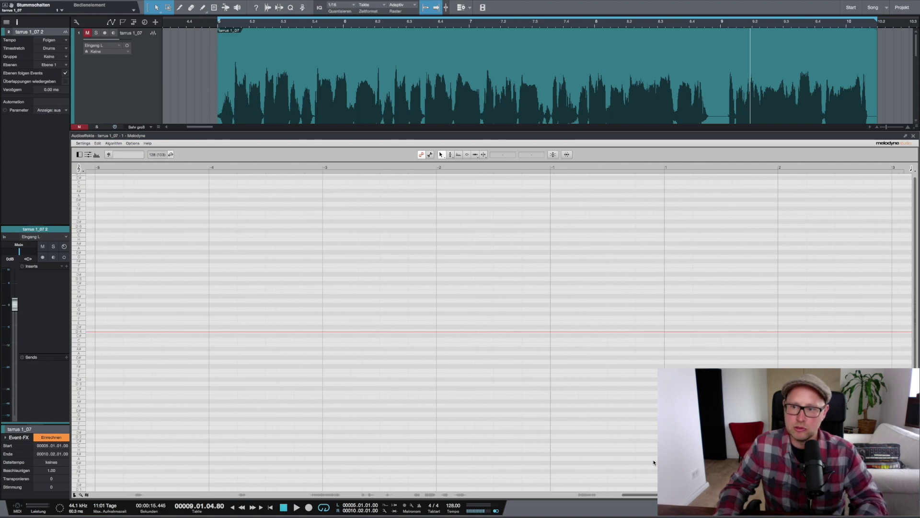
pyautogui.hscroll(6, 654, 462)
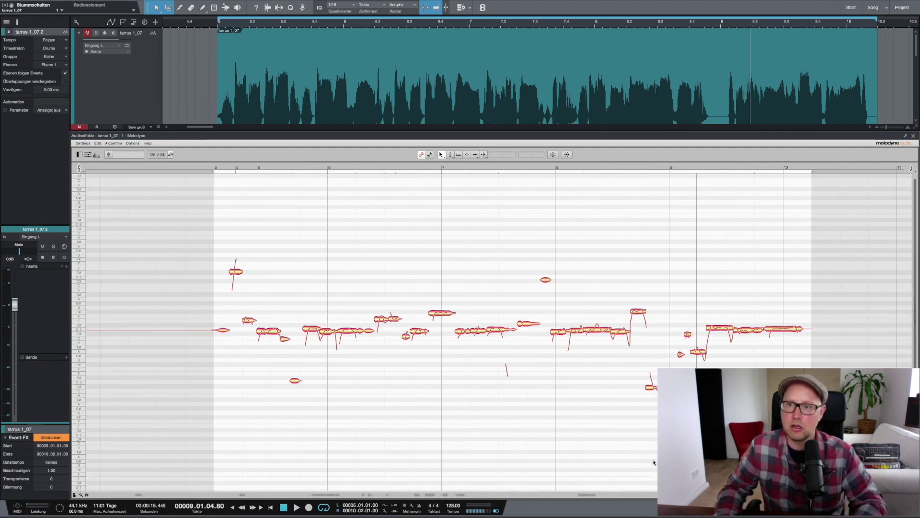
# Play the vocal, then select all its Melodyne notes and open the Correct Pitch macro
pyautogui.click(209, 169)
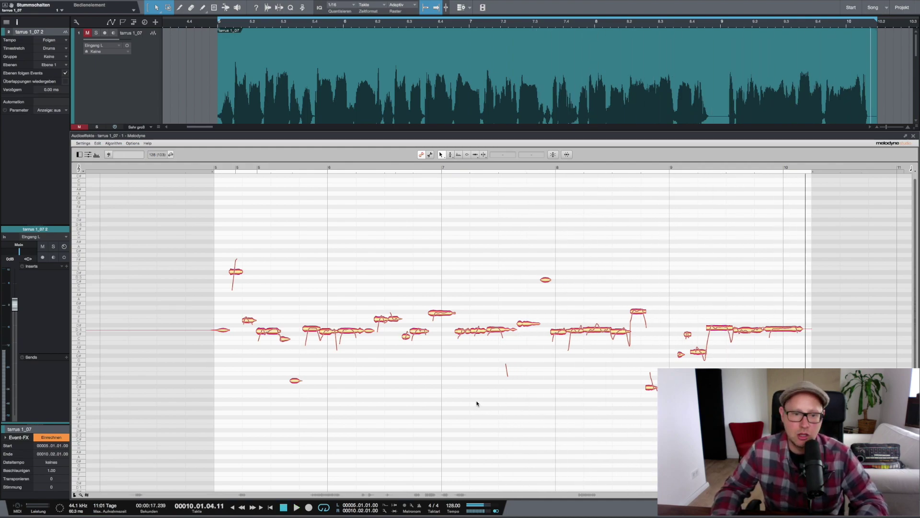
pyautogui.press('space')
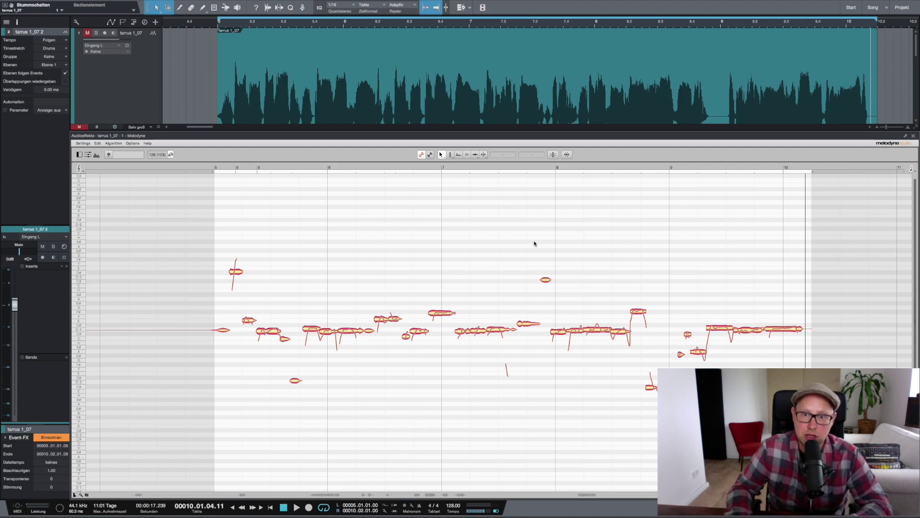
pyautogui.hotkey('ctrl', 'a')
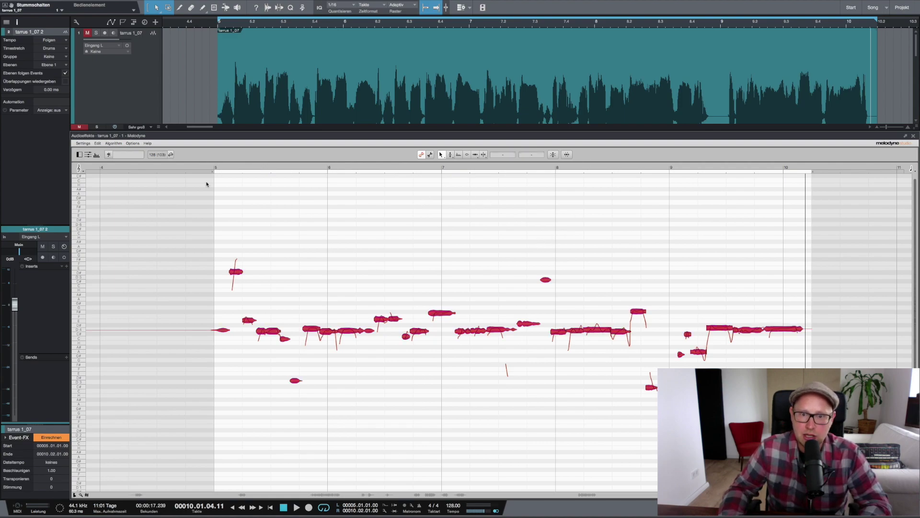
pyautogui.click(554, 154)
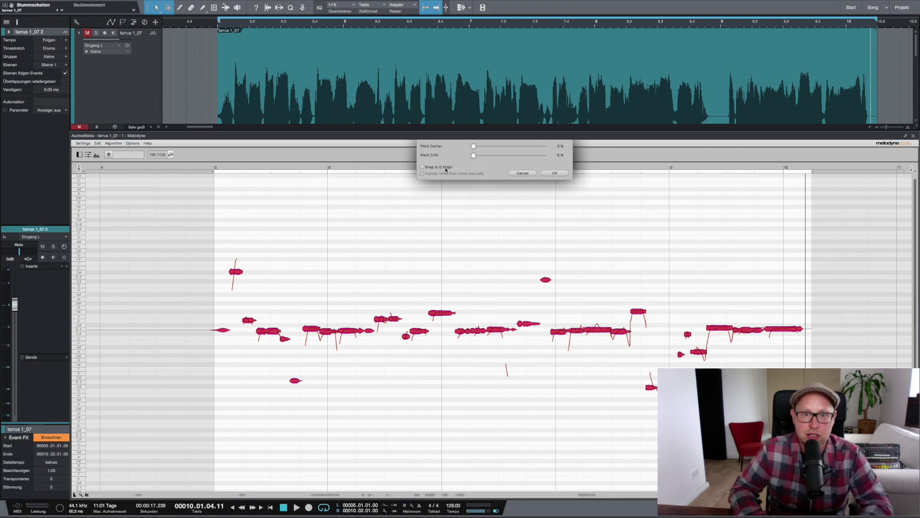
# Apply Correct Pitch with Pitch Center 100%, Pitch Drift 0% and D Major snapping off
pyautogui.click(423, 168)
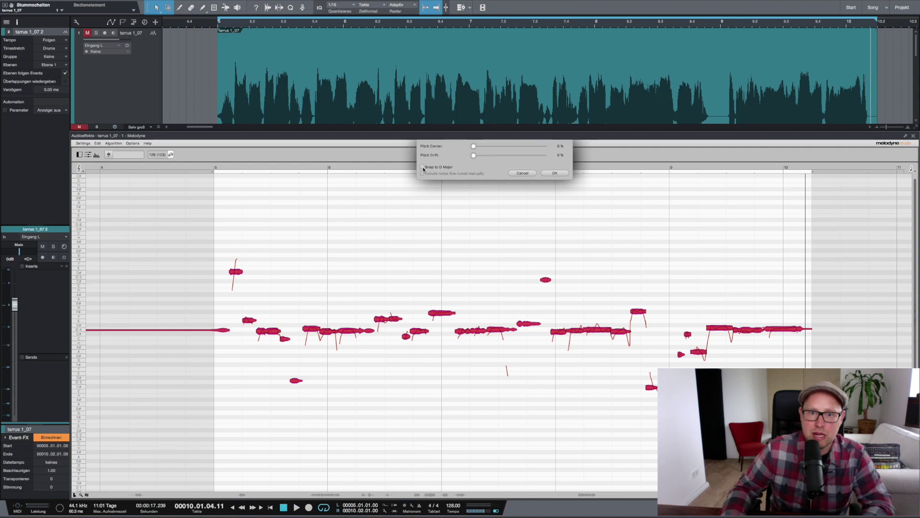
pyautogui.click(424, 167)
pyautogui.moveTo(475, 146); pyautogui.dragTo(545, 147)
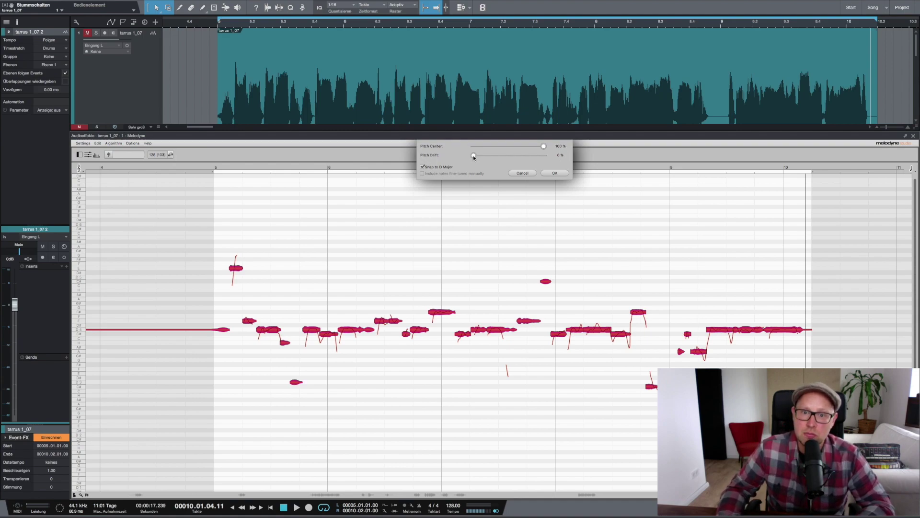
pyautogui.moveTo(498, 159); pyautogui.dragTo(458, 159)
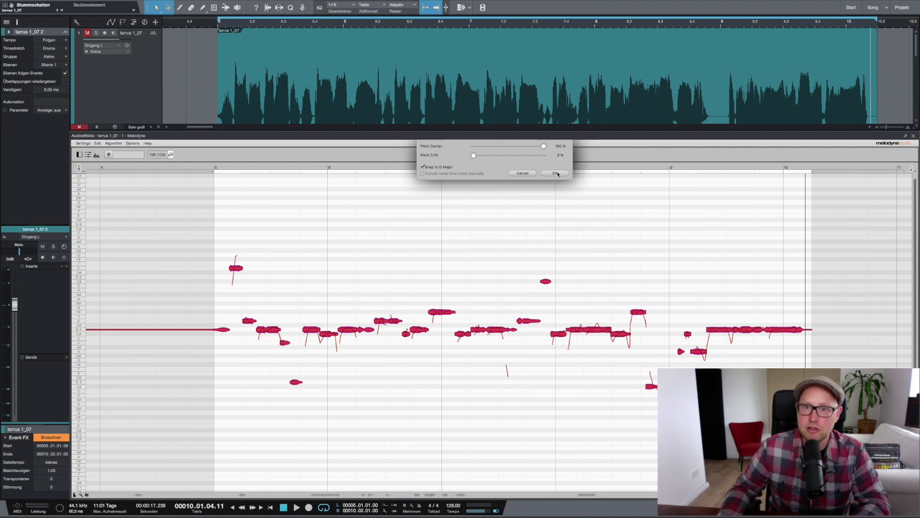
pyautogui.press('space')
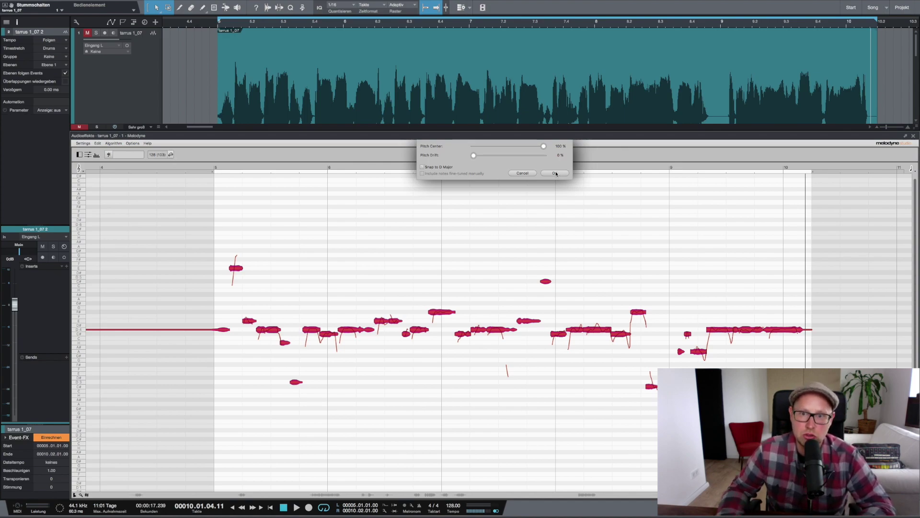
pyautogui.click(556, 173)
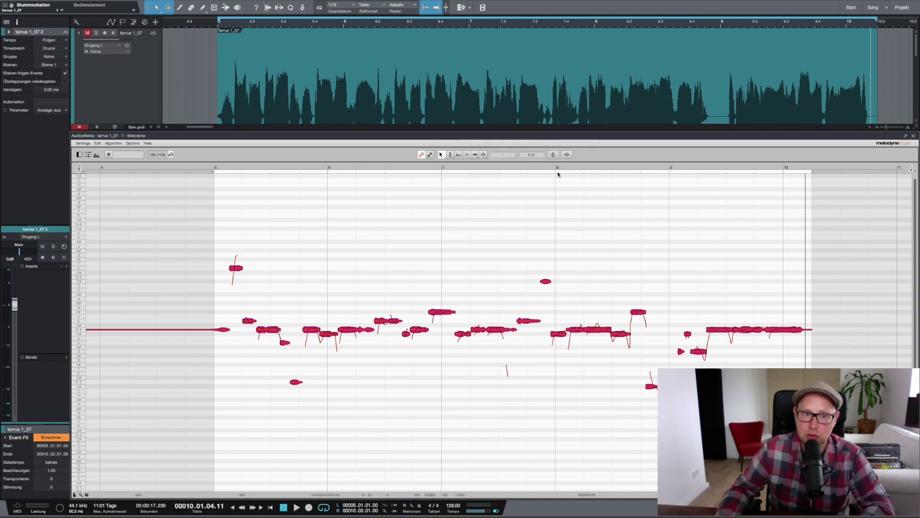
# Raise the C# 4 note near bar 6 to D 4 and replay to hear it
pyautogui.click(208, 168)
pyautogui.click(363, 289)
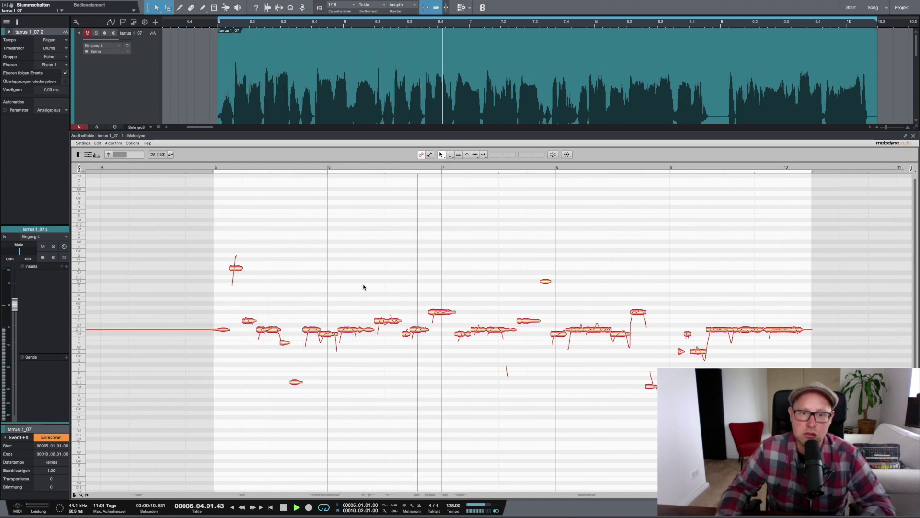
pyautogui.press('space')
pyautogui.click(329, 335)
pyautogui.moveTo(329, 334); pyautogui.dragTo(328, 330)
pyautogui.click(208, 168)
pyautogui.press('space')
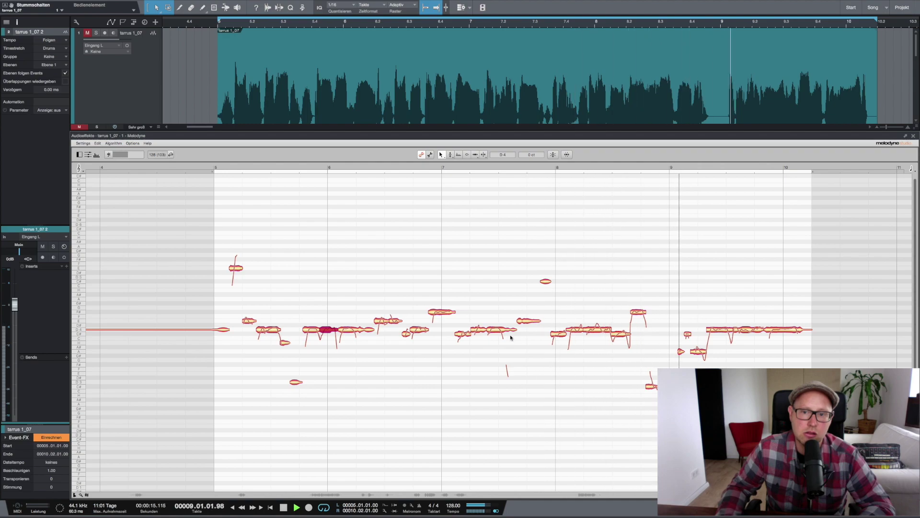
pyautogui.press('space')
# Lower the high note near bar 5 by a semitone, auditioning from bars 4.6 and 7
pyautogui.click(620, 330)
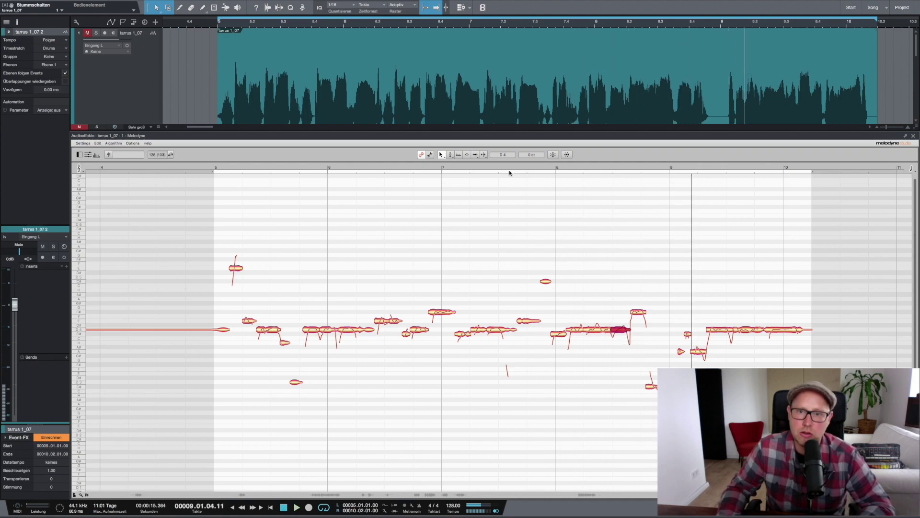
pyautogui.click(441, 168)
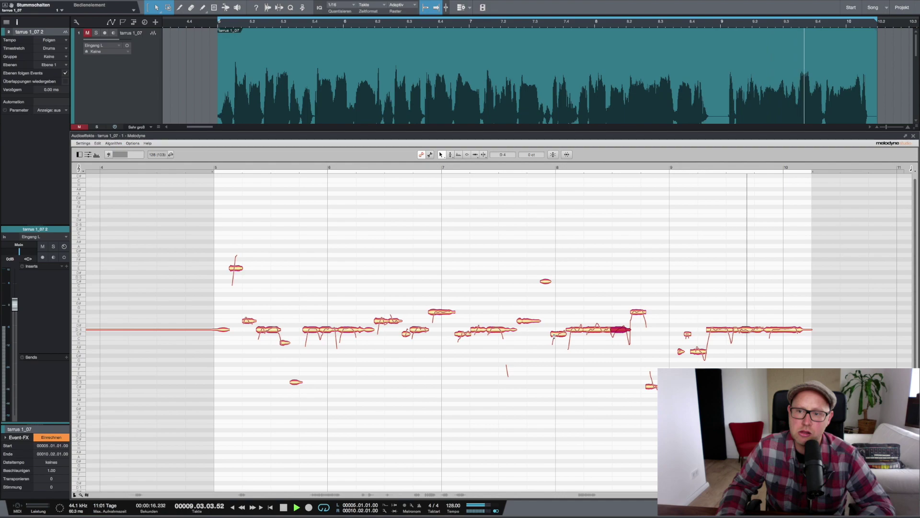
pyautogui.press('space')
pyautogui.click(168, 168)
pyautogui.press('space')
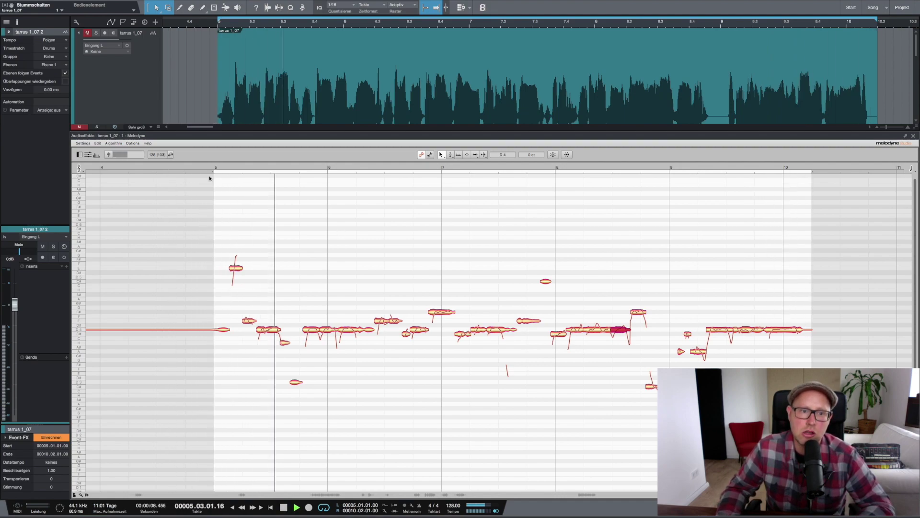
pyautogui.press('space')
pyautogui.moveTo(236, 267); pyautogui.dragTo(236, 273)
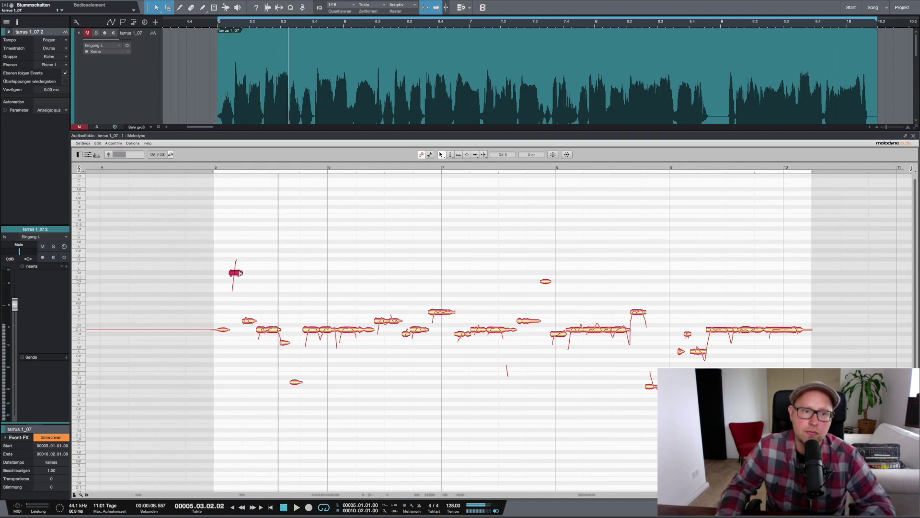
pyautogui.click(191, 168)
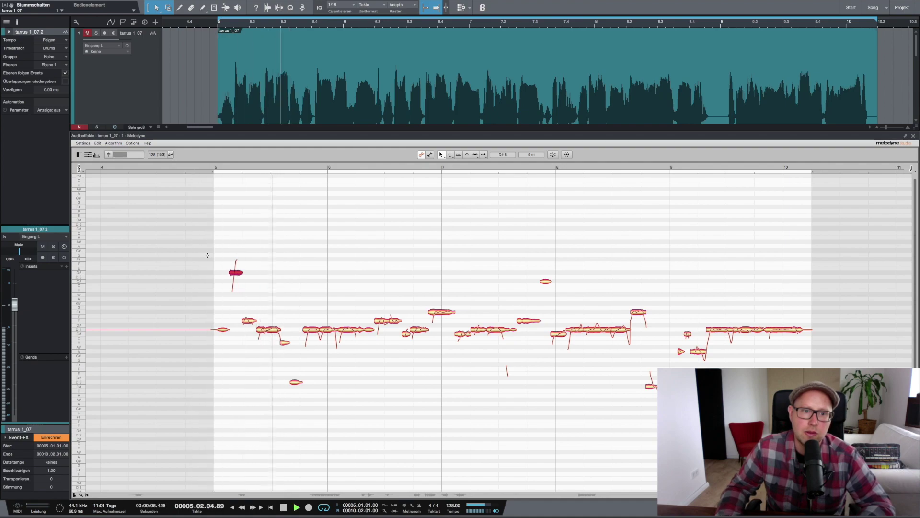
pyautogui.click(197, 168)
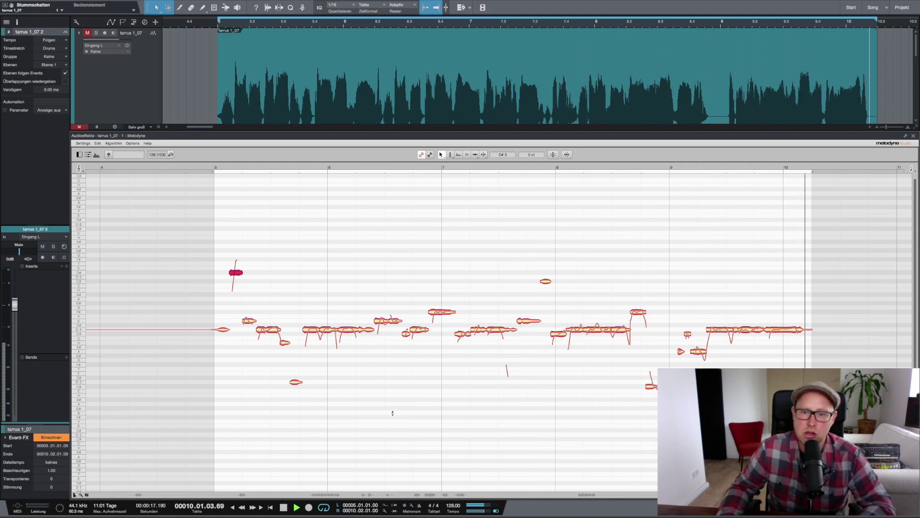
# Reselect all notes, reapply Correct Pitch at 100% Pitch Center and 0% drift, and replay from bar 5
pyautogui.press('space')
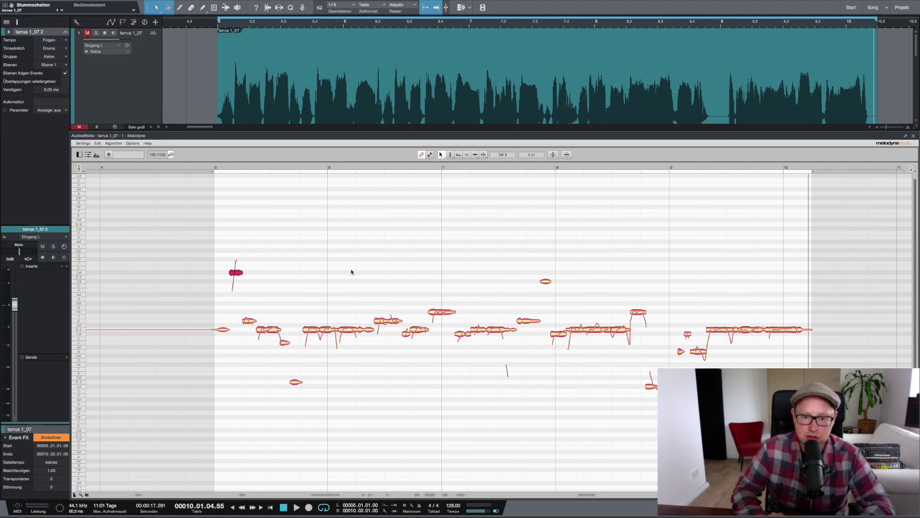
pyautogui.press('super+a')
pyautogui.click(421, 155)
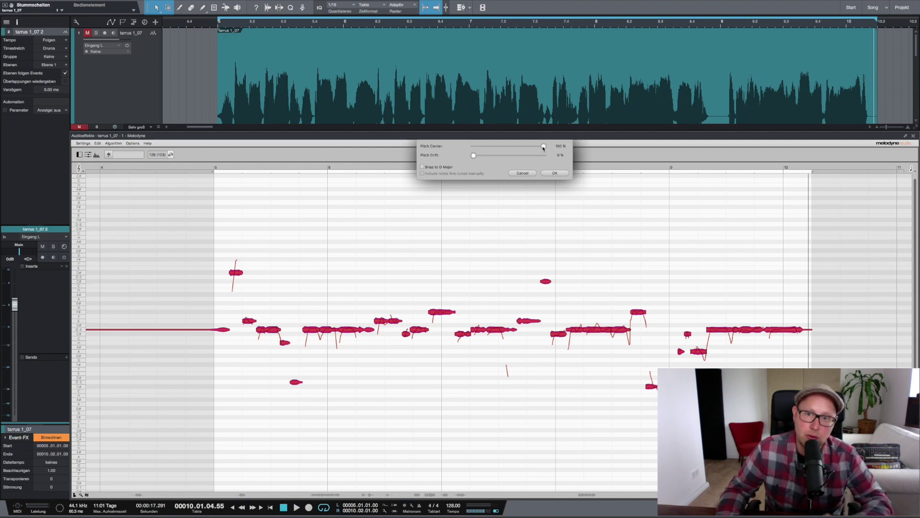
pyautogui.moveTo(544, 147); pyautogui.dragTo(513, 147)
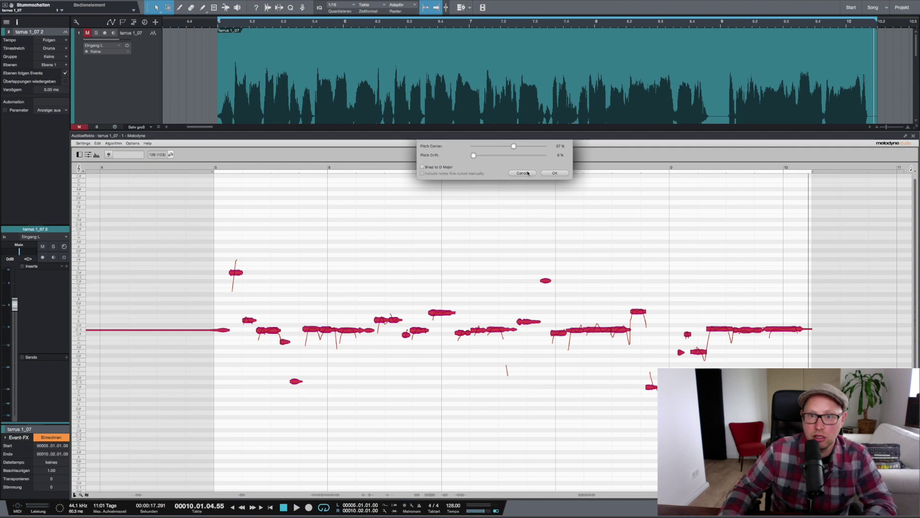
pyautogui.moveTo(531, 147); pyautogui.dragTo(595, 148)
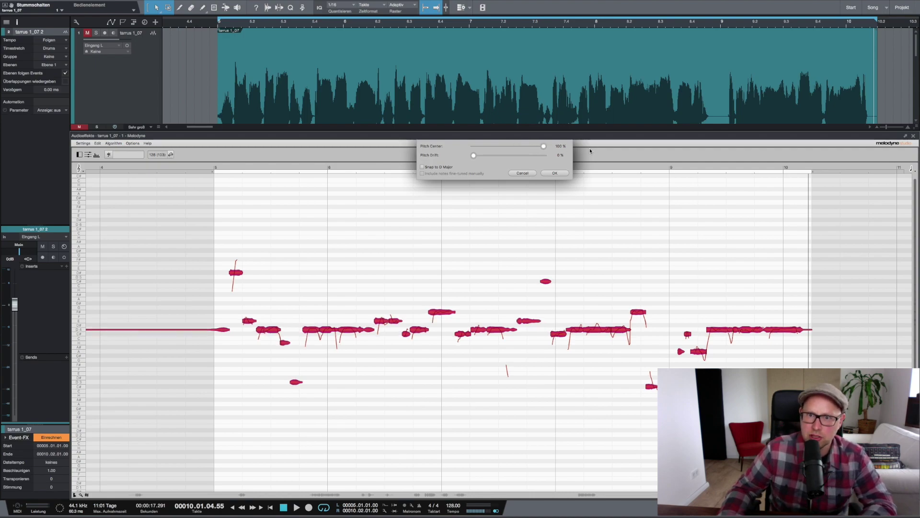
pyautogui.click(561, 173)
pyautogui.click(207, 167)
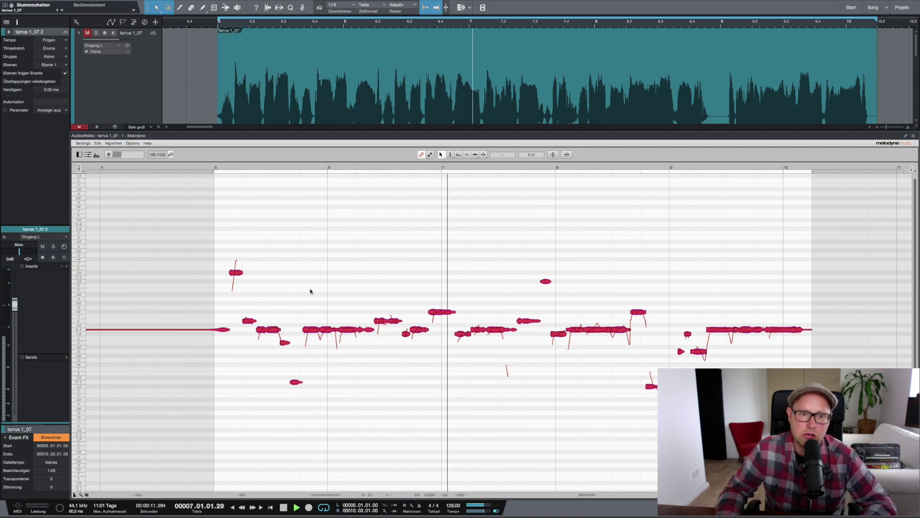
# With the Pitch tool, inspect the split note and the next note, then play from bar 5
pyautogui.press('space')
pyautogui.click(322, 290)
pyautogui.press('F2')
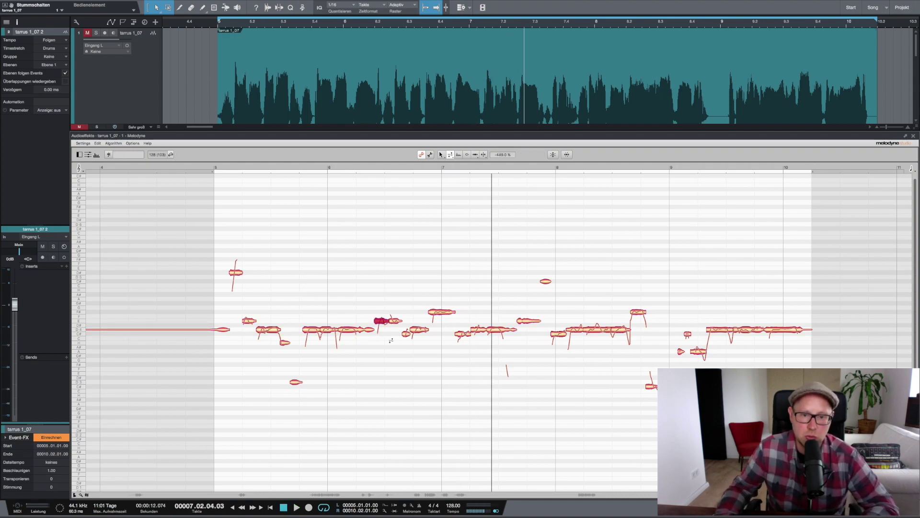
pyautogui.click(395, 320)
pyautogui.press('Right')
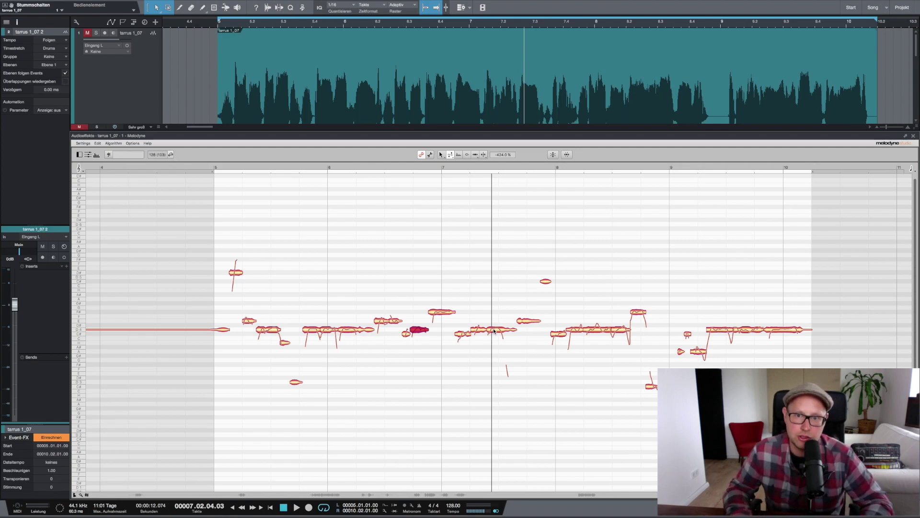
pyautogui.click(206, 168)
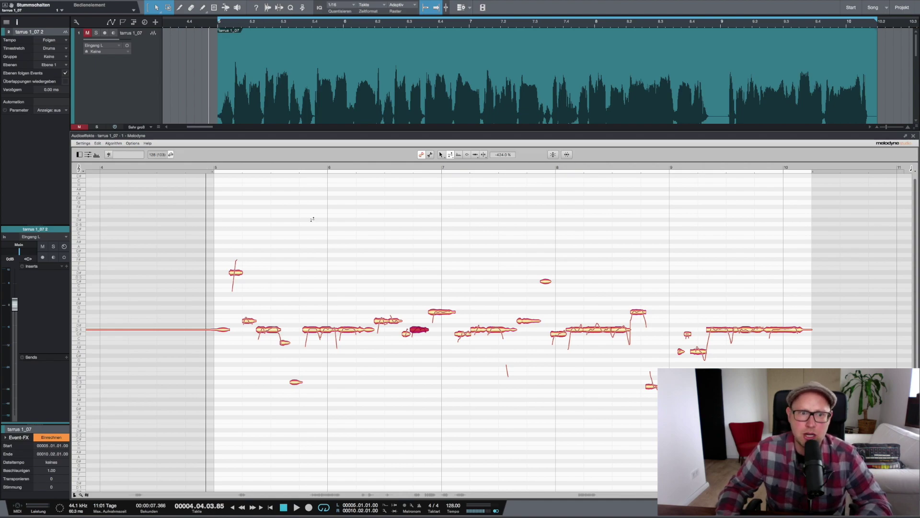
pyautogui.press('space')
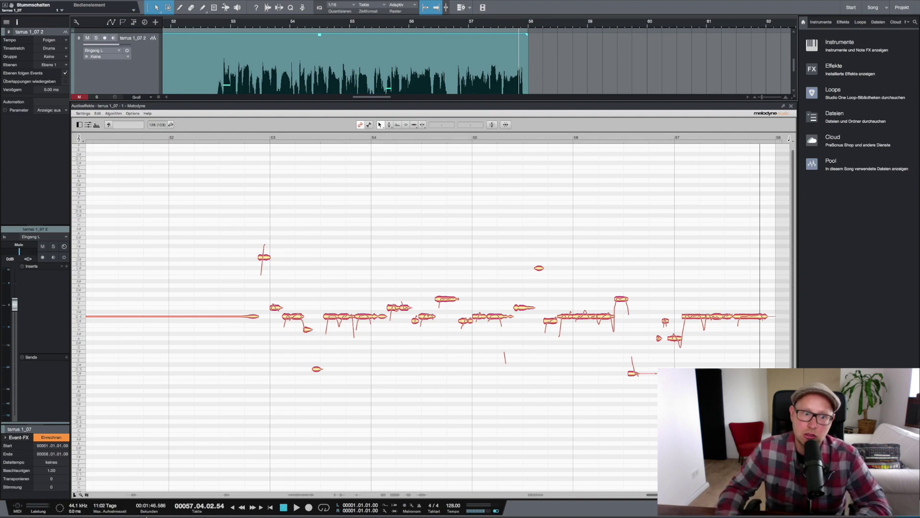
pyautogui.click(87, 495)
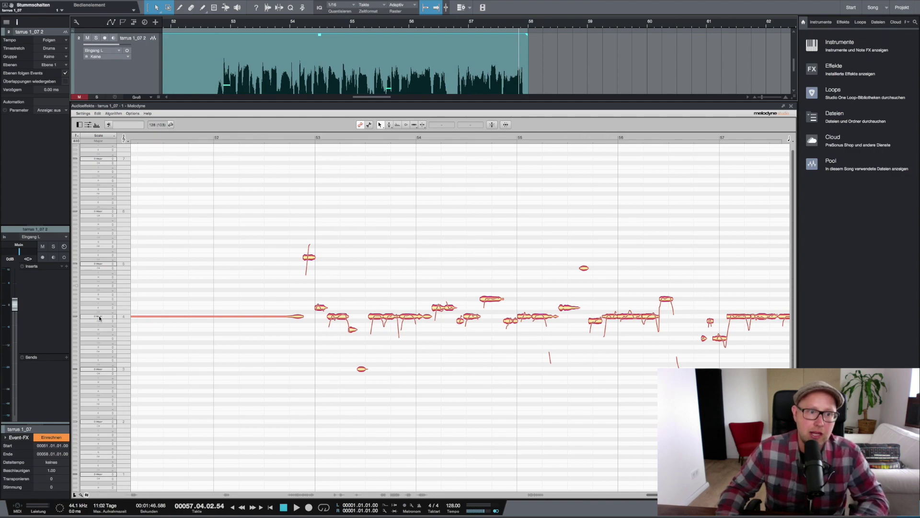
pyautogui.click(99, 317)
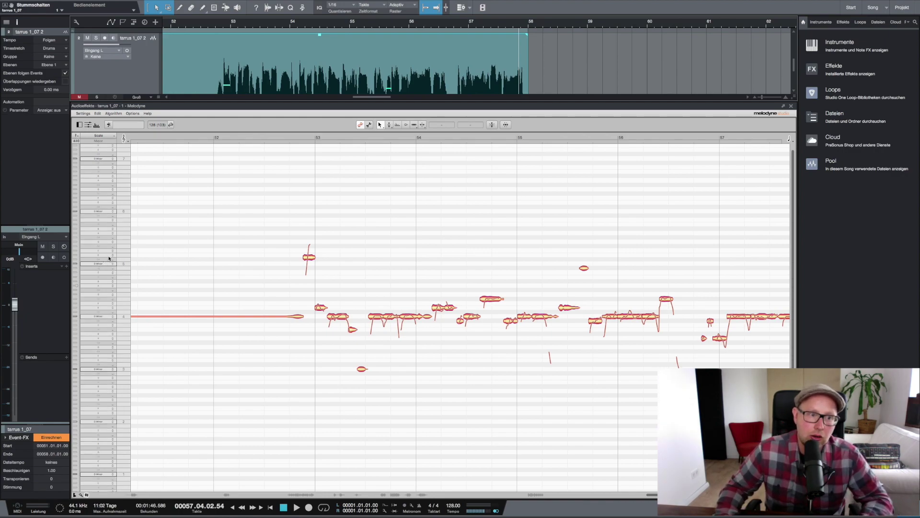
pyautogui.click(100, 262)
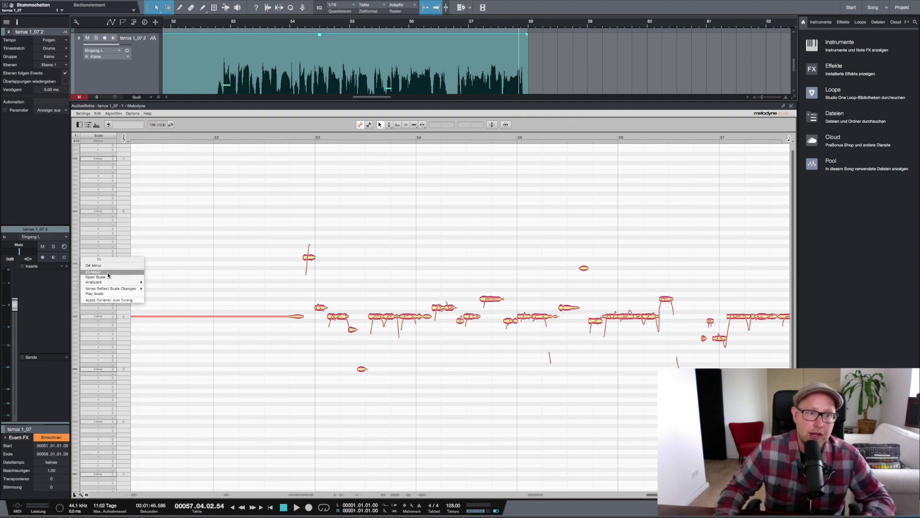
pyautogui.click(238, 249)
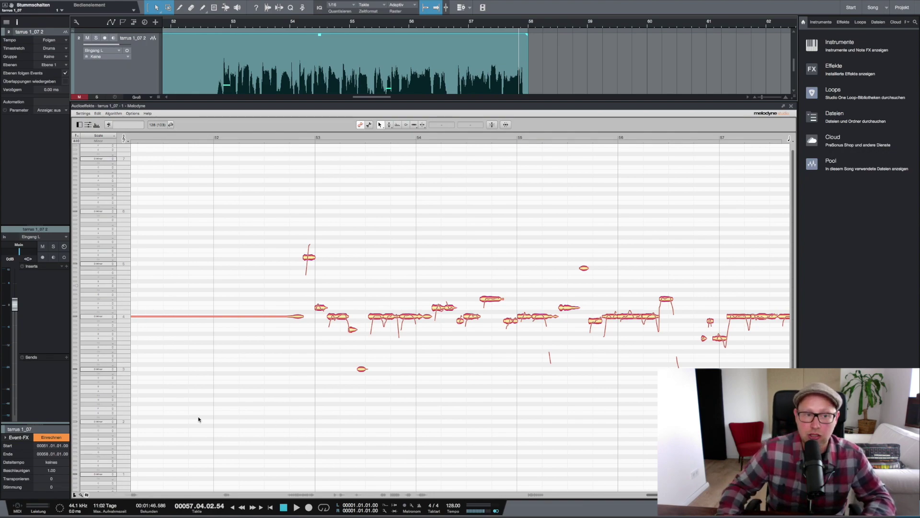
pyautogui.click(123, 138)
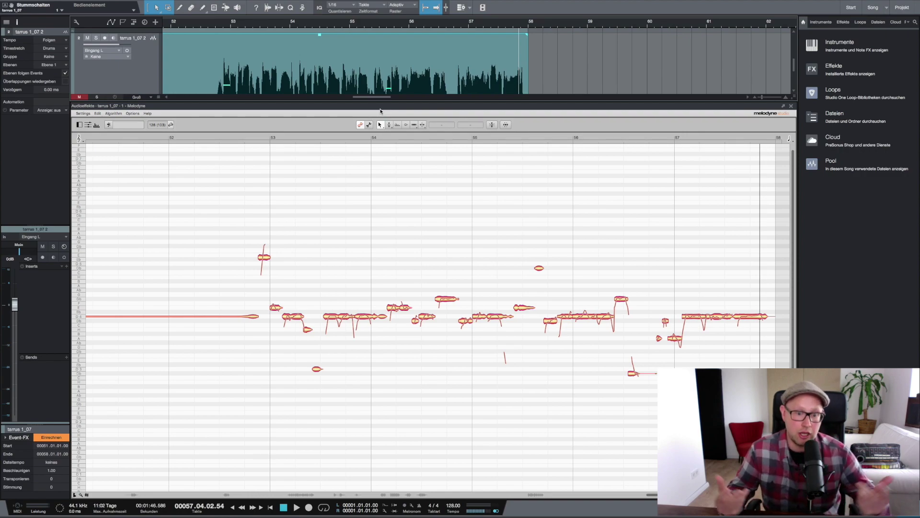
# Switch to the mixer and insert Antares Auto-Tune 7 on the duplicate vocal track
pyautogui.press('F3')
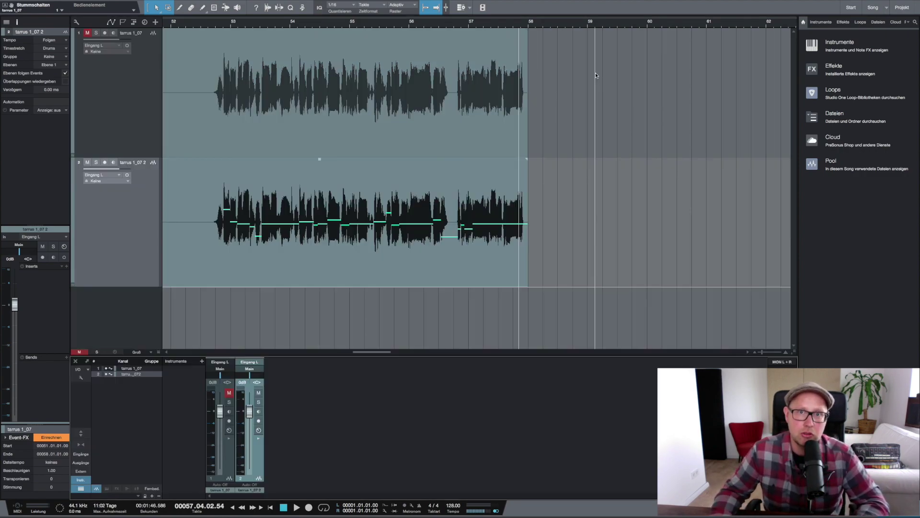
pyautogui.click(67, 266)
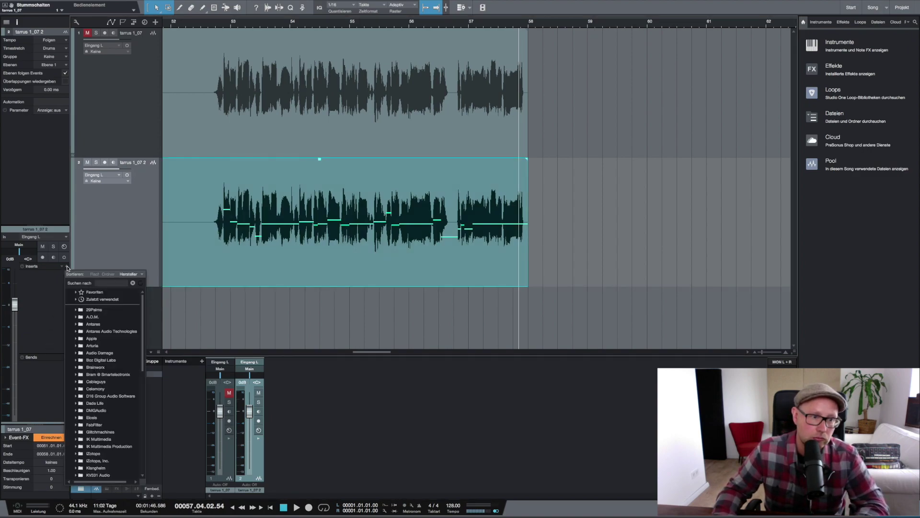
pyautogui.click(123, 331)
pyautogui.click(124, 338)
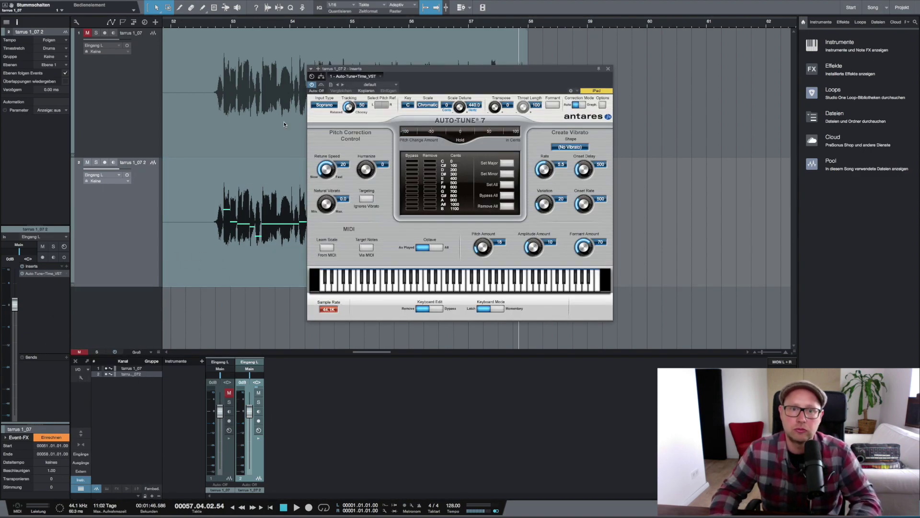
# Set Auto-Tune 7 to key D, scale Major, Alto/Tenor input and retune speed 0
pyautogui.click(408, 104)
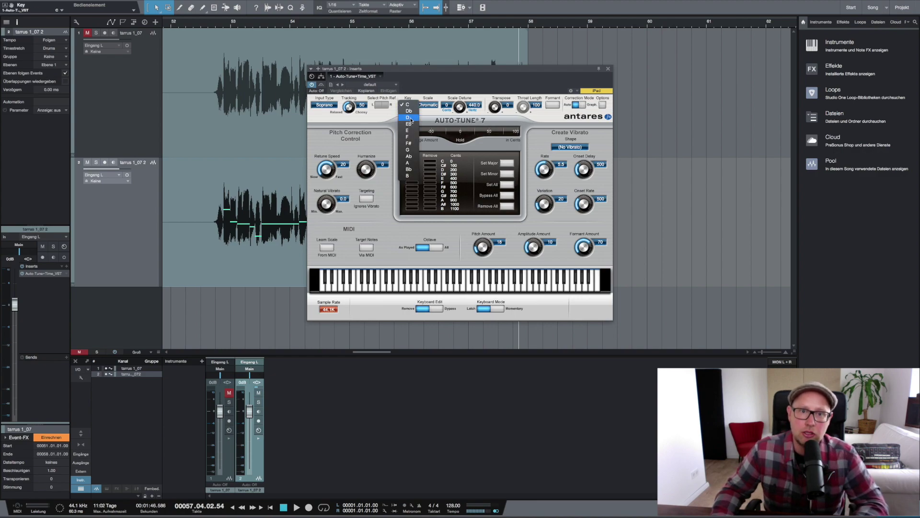
pyautogui.click(410, 117)
pyautogui.click(435, 107)
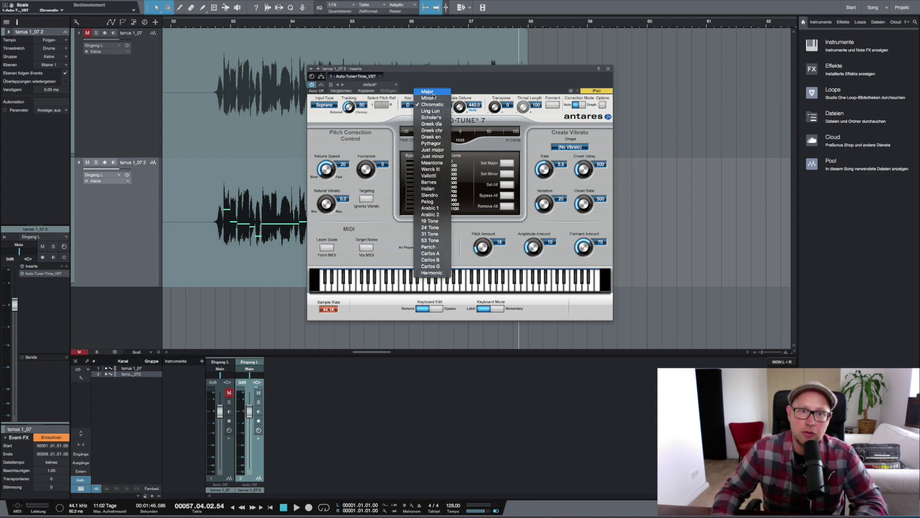
pyautogui.click(429, 95)
pyautogui.click(326, 105)
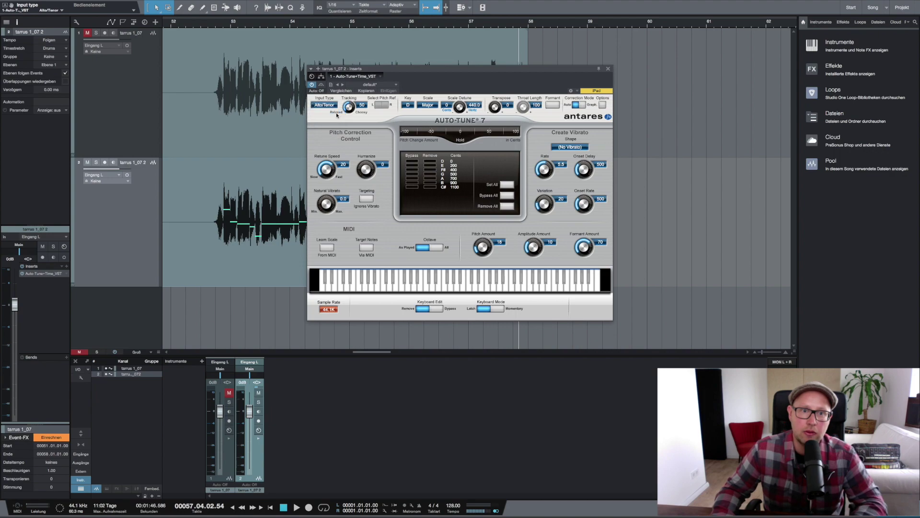
pyautogui.moveTo(326, 178); pyautogui.dragTo(328, 189)
pyautogui.moveTo(405, 71); pyautogui.dragTo(539, 63)
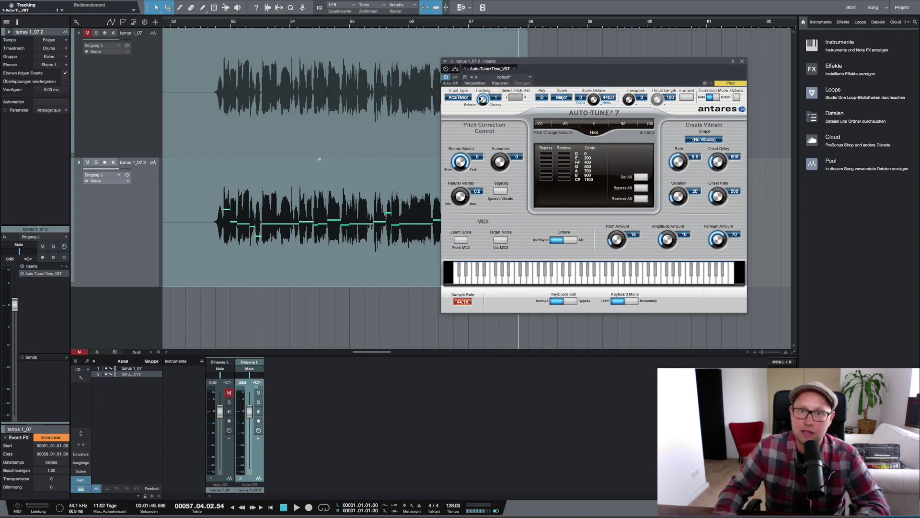
# Solo the duplicate vocal track and play it from near bar 52
pyautogui.click(96, 162)
pyautogui.click(214, 26)
pyautogui.press('space')
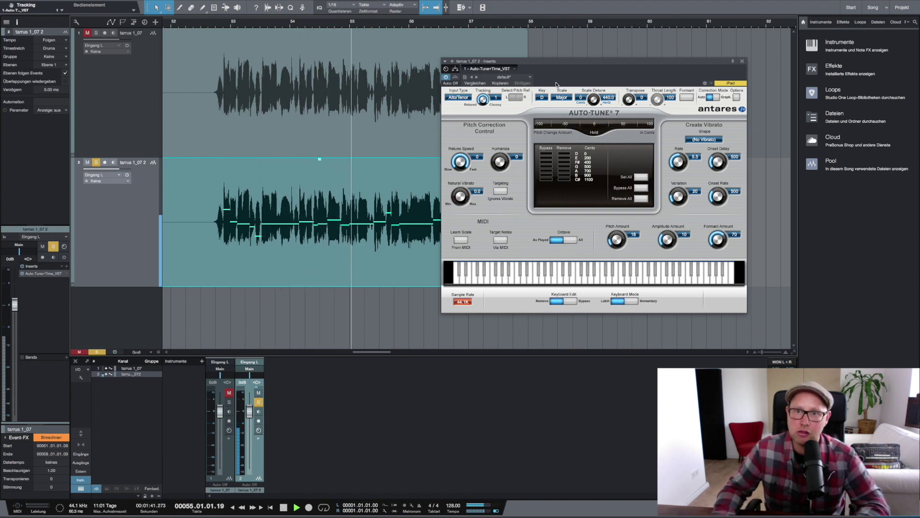
pyautogui.moveTo(556, 84); pyautogui.dragTo(666, 79)
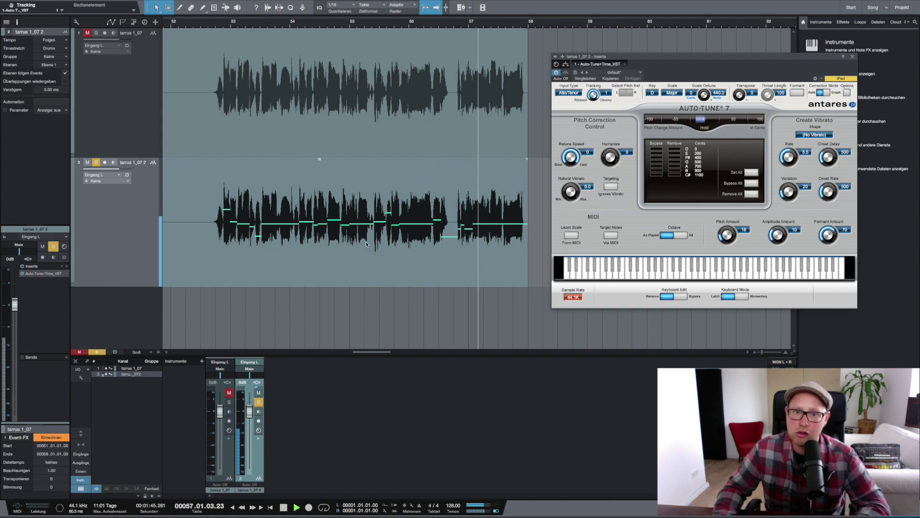
# Solo the uncorrected original vocal and play it from bar 52, then stop
pyautogui.click(332, 276)
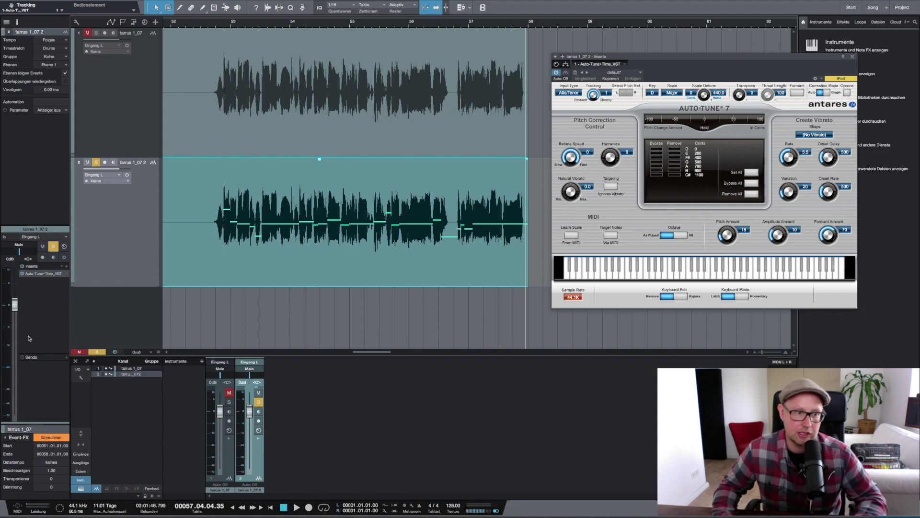
pyautogui.moveTo(44, 276); pyautogui.dragTo(132, 94)
pyautogui.click(140, 108)
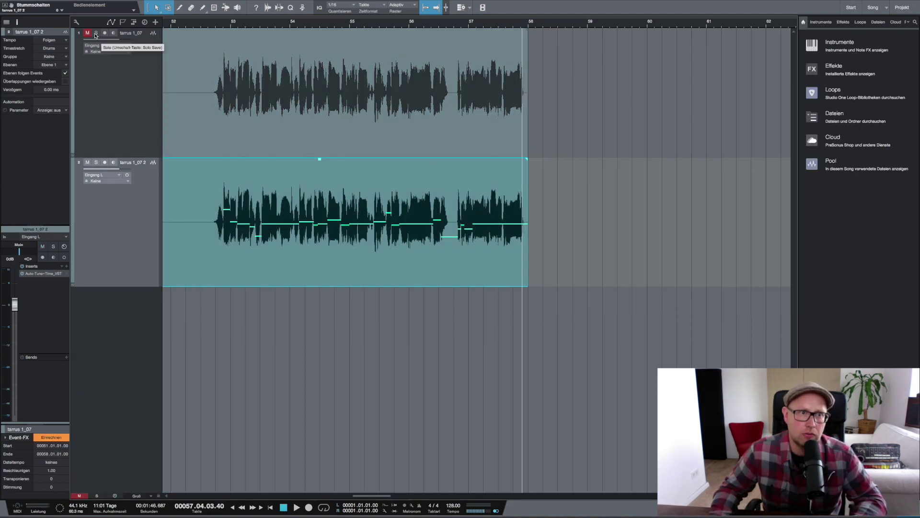
pyautogui.click(95, 35)
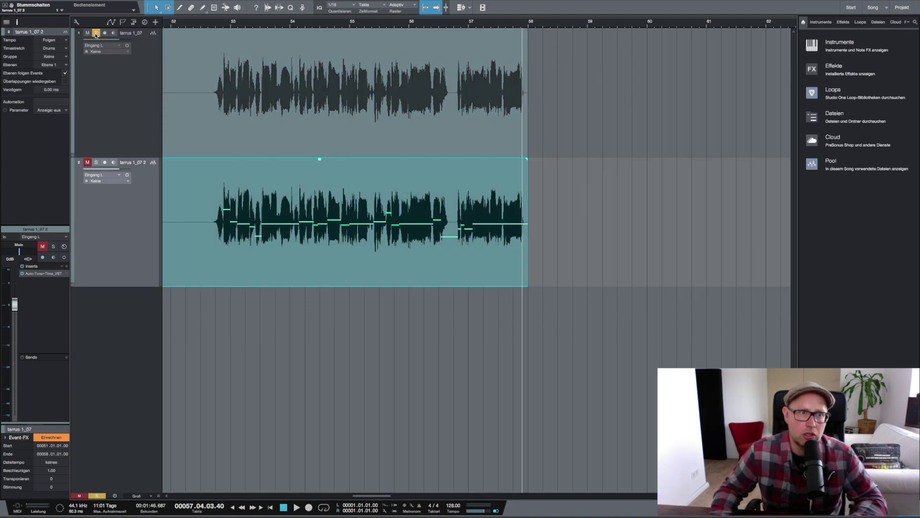
pyautogui.press('e')
pyautogui.click(211, 24)
pyautogui.press('space')
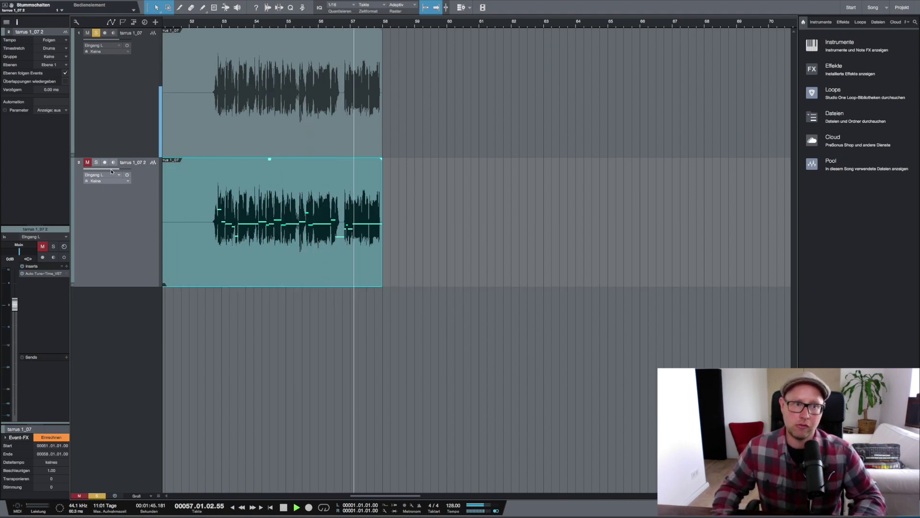
pyautogui.press('space')
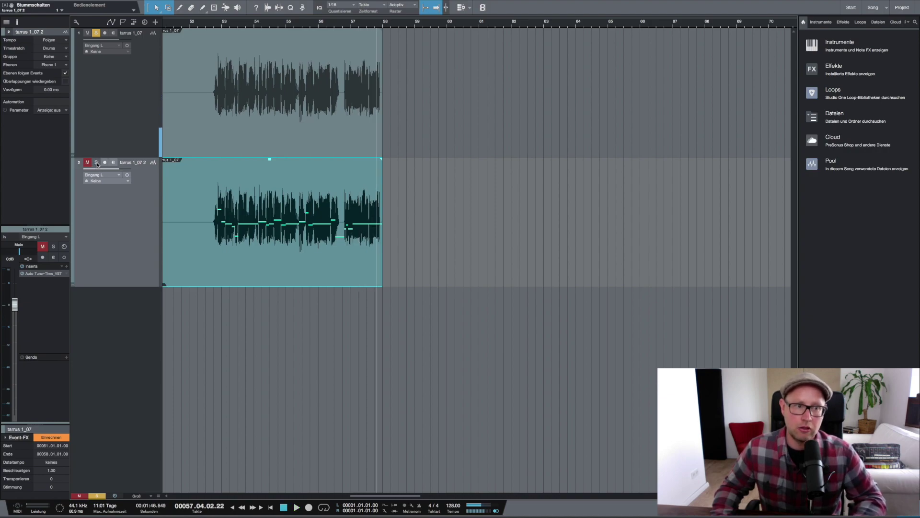
# Solo the tuned duplicate vocal and play it from bar 52
pyautogui.click(97, 164)
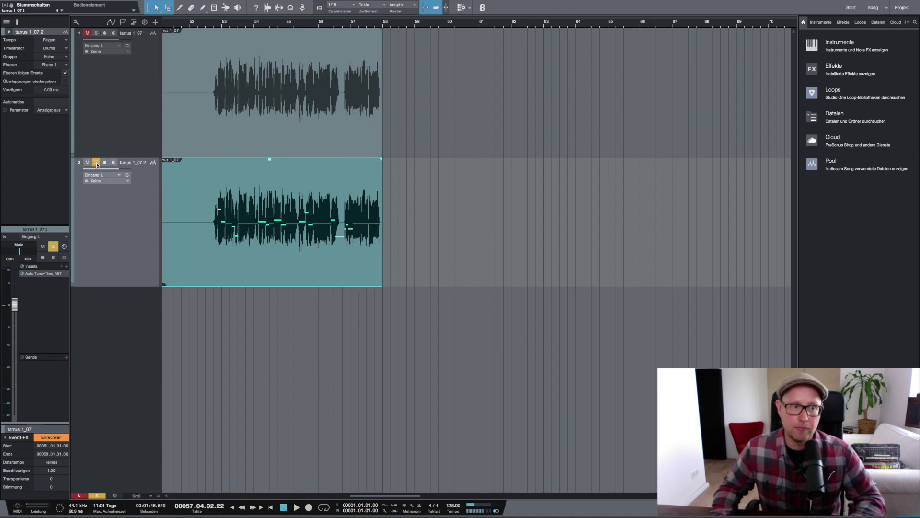
pyautogui.click(214, 24)
pyautogui.press('space')
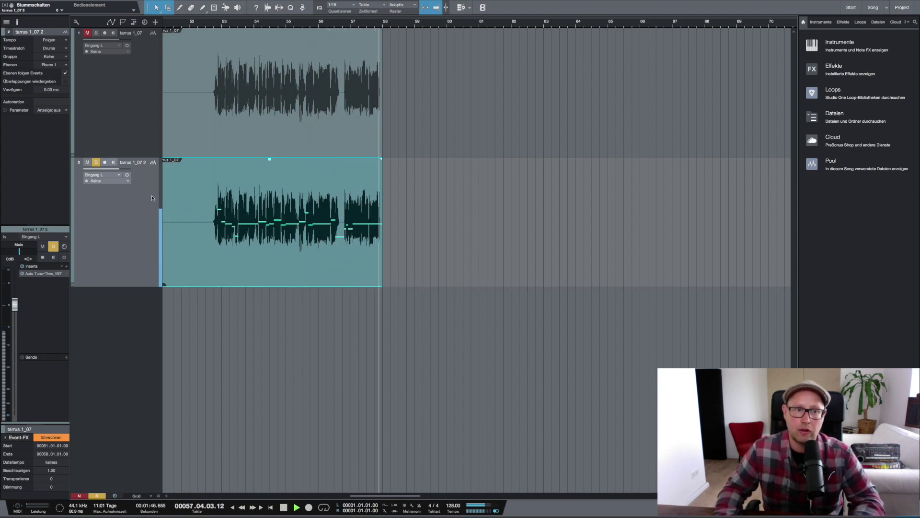
# Stop playback and turn off Solo on track 2, the tuned duplicate vocal
pyautogui.press('s')
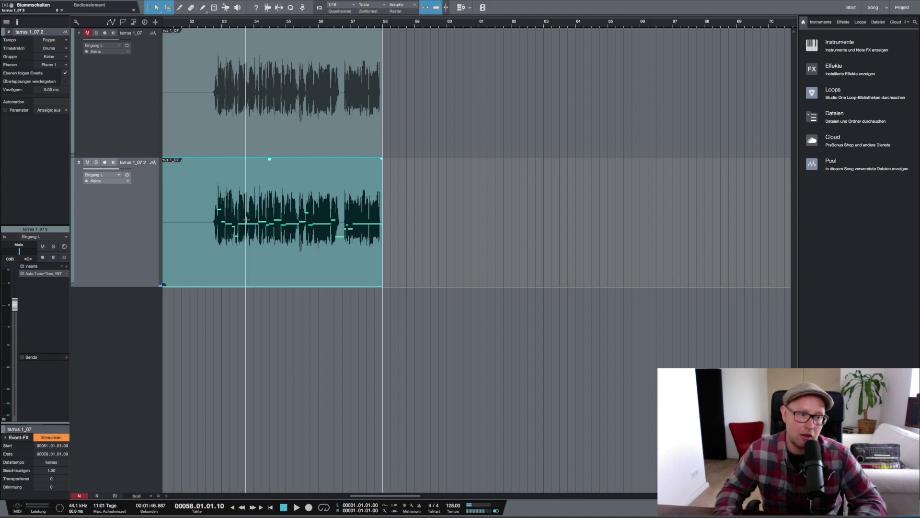